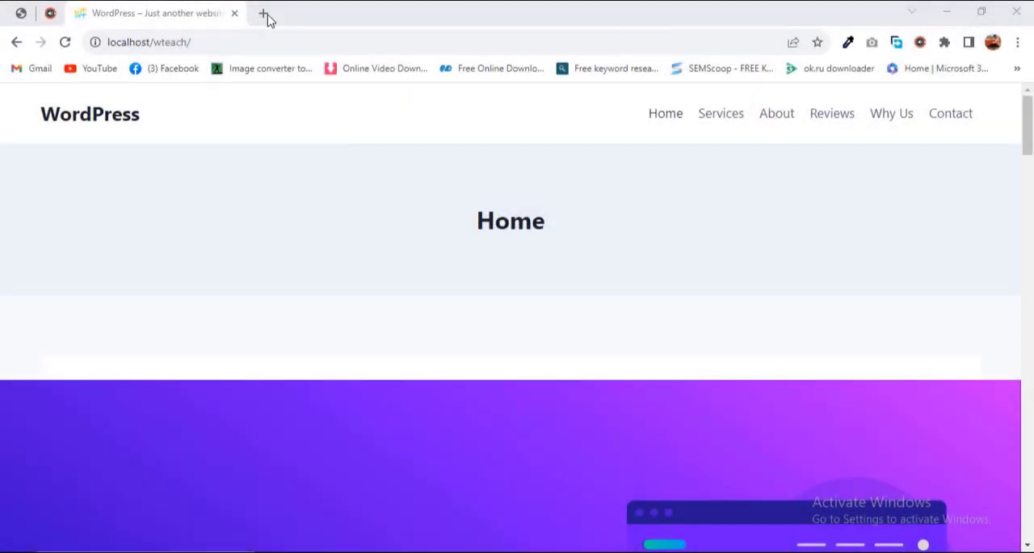
Step: Open localhost/wteach/login in a new browser tab and log in to the WordPress dashboard with the saved credentials
{"action": "left_click", "coordinate": [264, 14]}
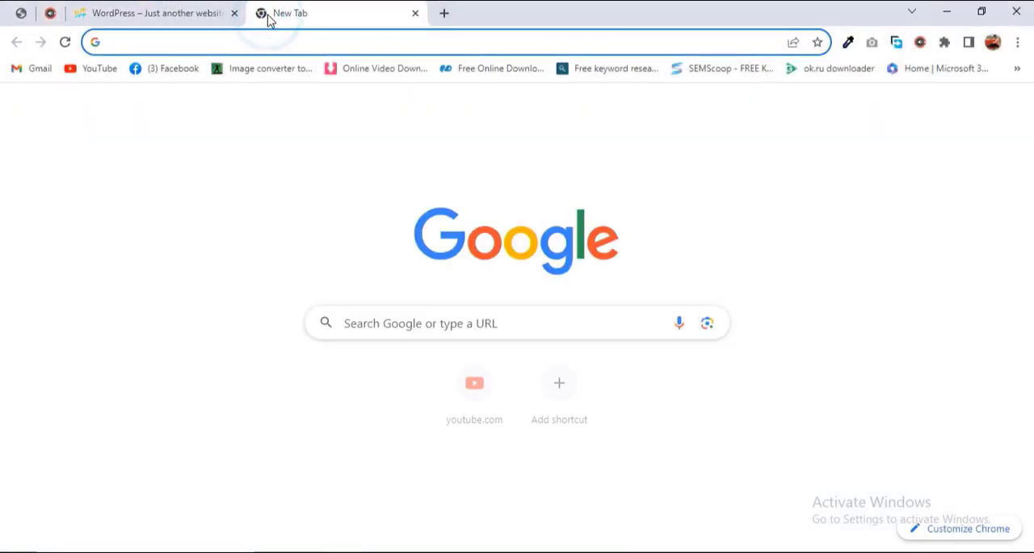
{"action": "type", "text": "localhost/wteach/login"}
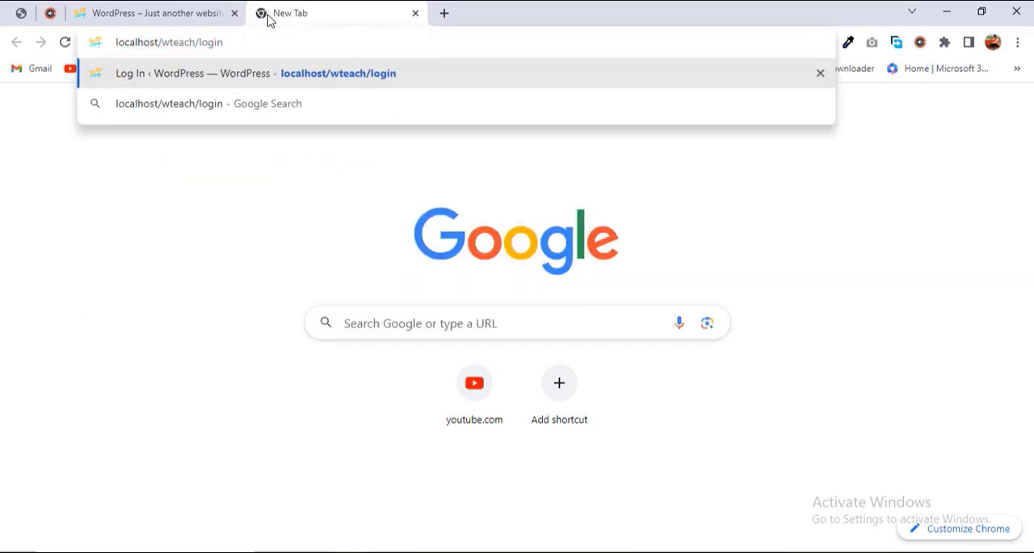
{"action": "key", "text": "Return"}
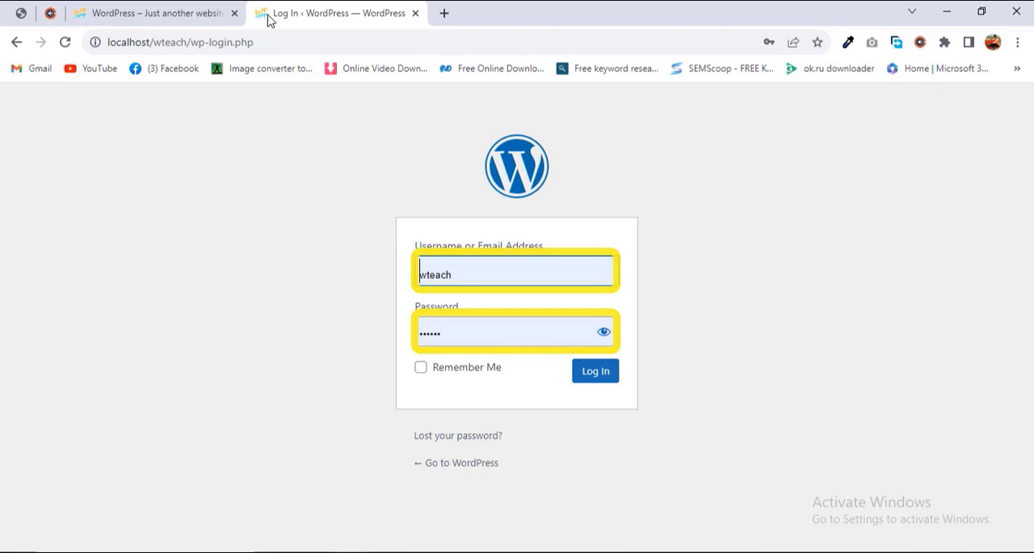
{"action": "left_click", "coordinate": [492, 327]}
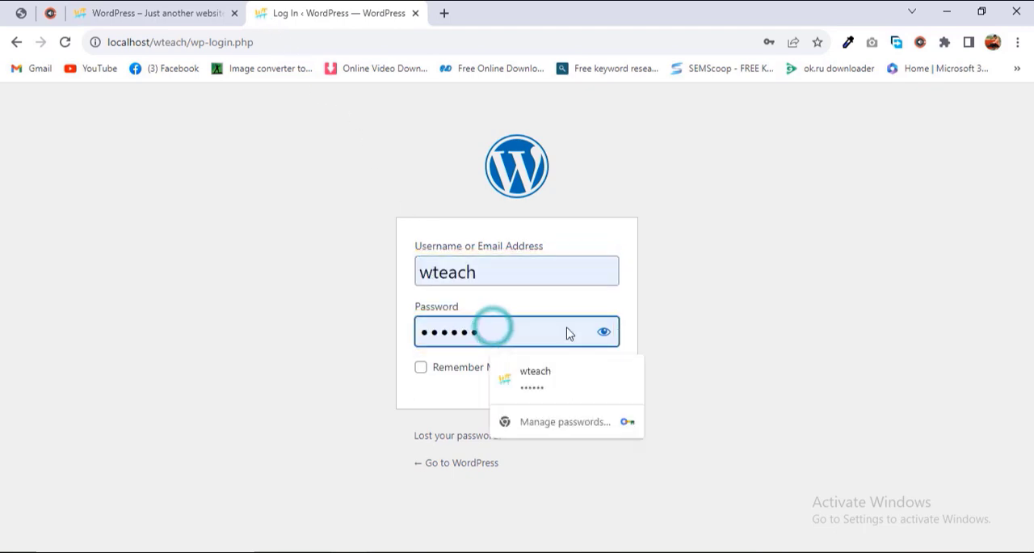
{"action": "left_click", "coordinate": [640, 328]}
{"action": "left_click", "coordinate": [610, 375]}
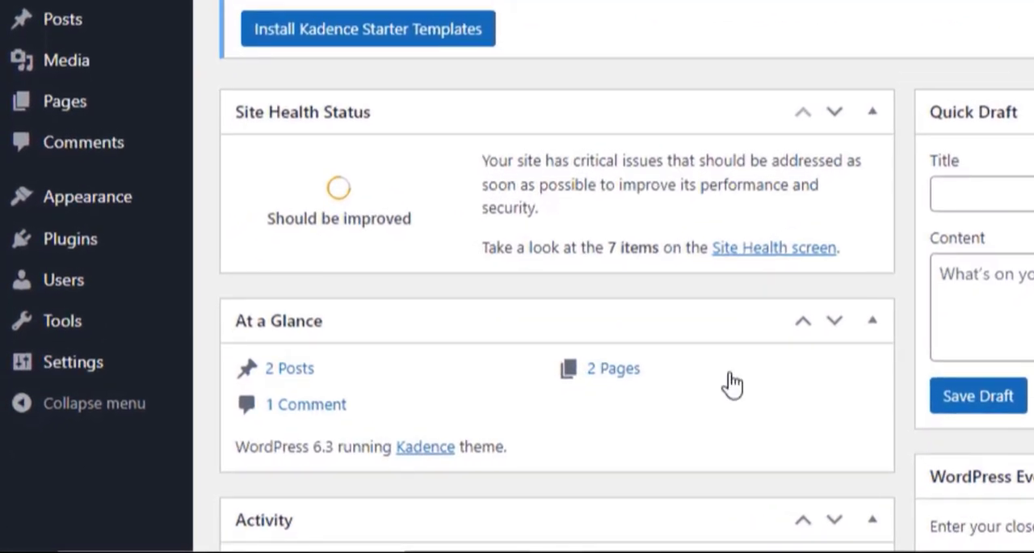
Step: Open the theme customizer's Typography settings within Colors & Fonts
{"action": "mouse_move", "coordinate": [87, 196]}
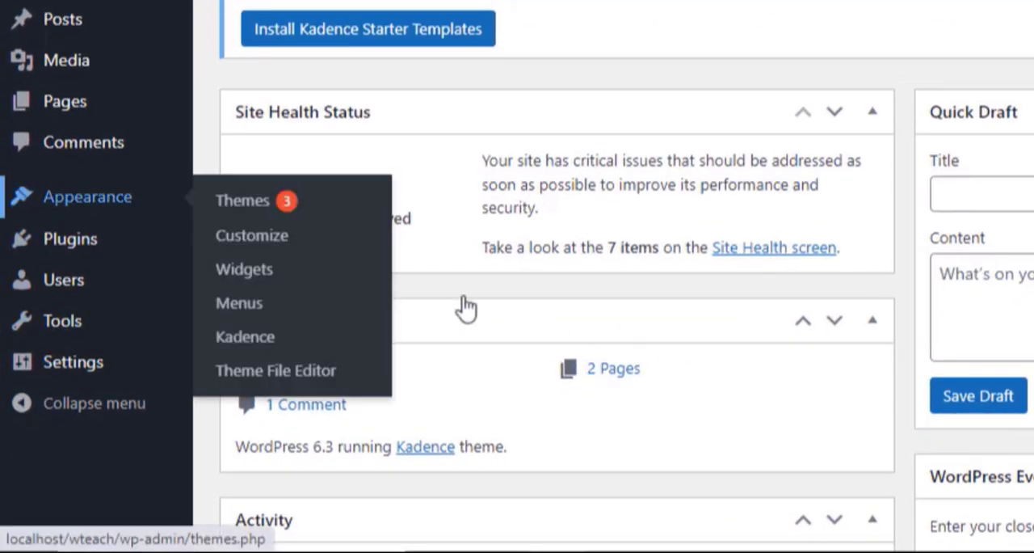
{"action": "left_click", "coordinate": [254, 236]}
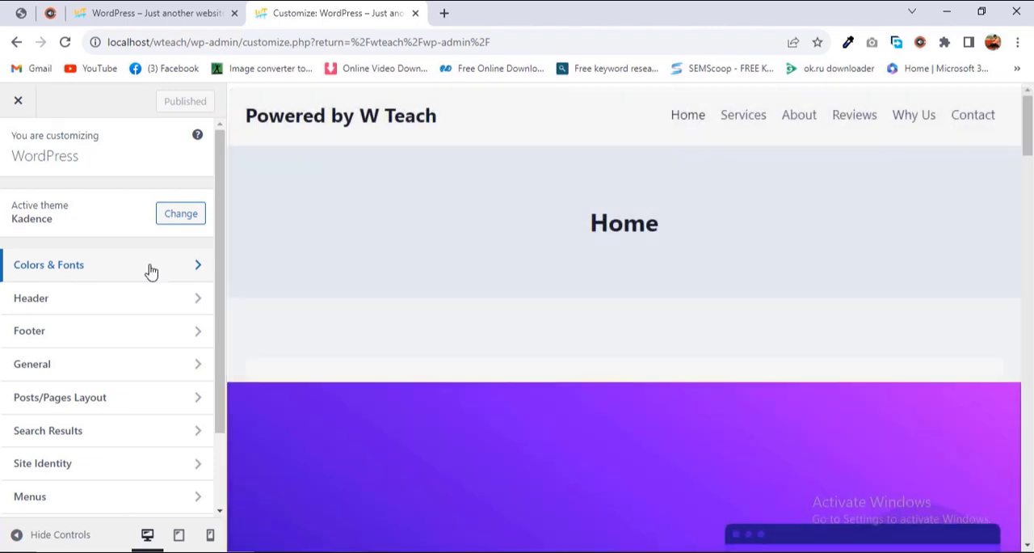
{"action": "left_click", "coordinate": [150, 269]}
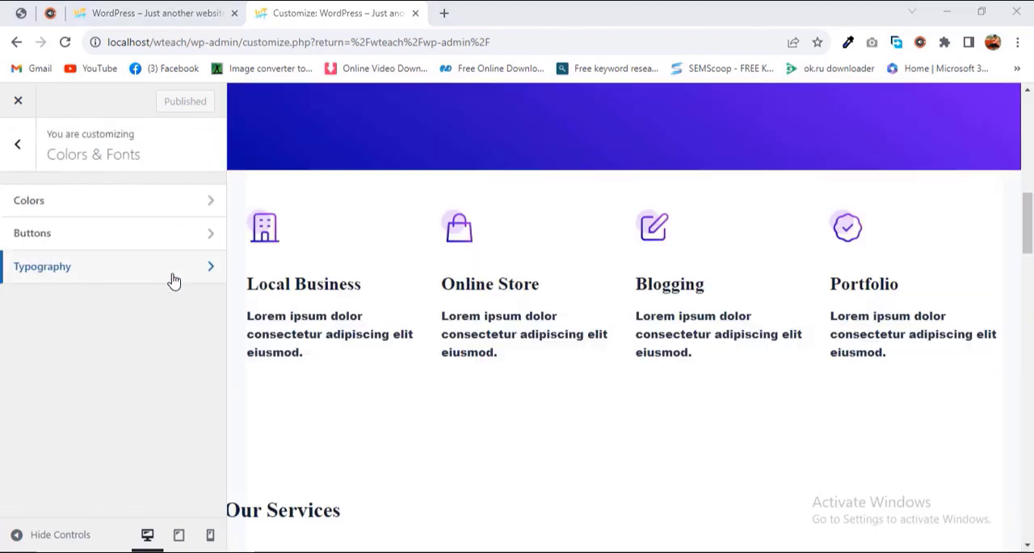
{"action": "left_click", "coordinate": [174, 279]}
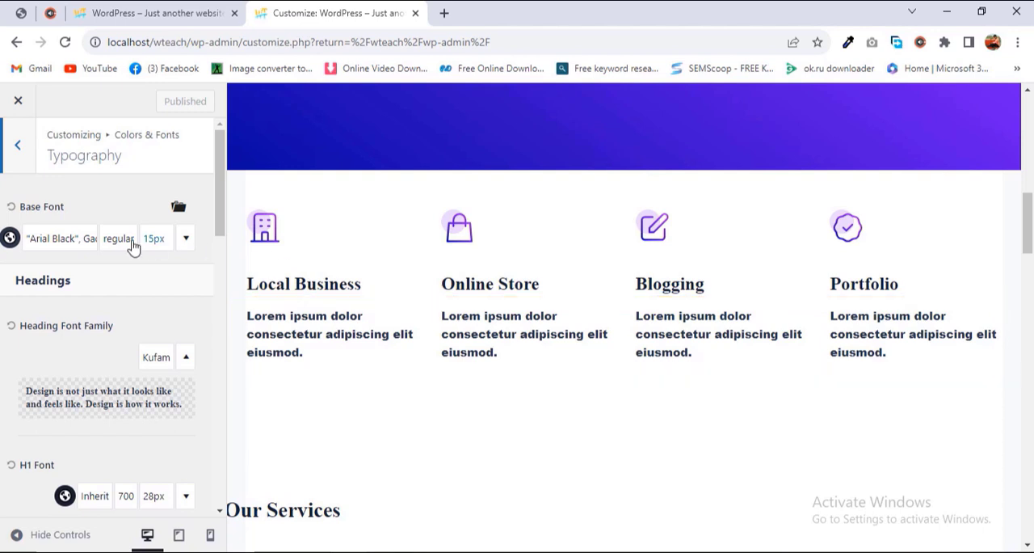
Step: Find Montserrat by searching the font list and set it as the base font
{"action": "left_click", "coordinate": [84, 240]}
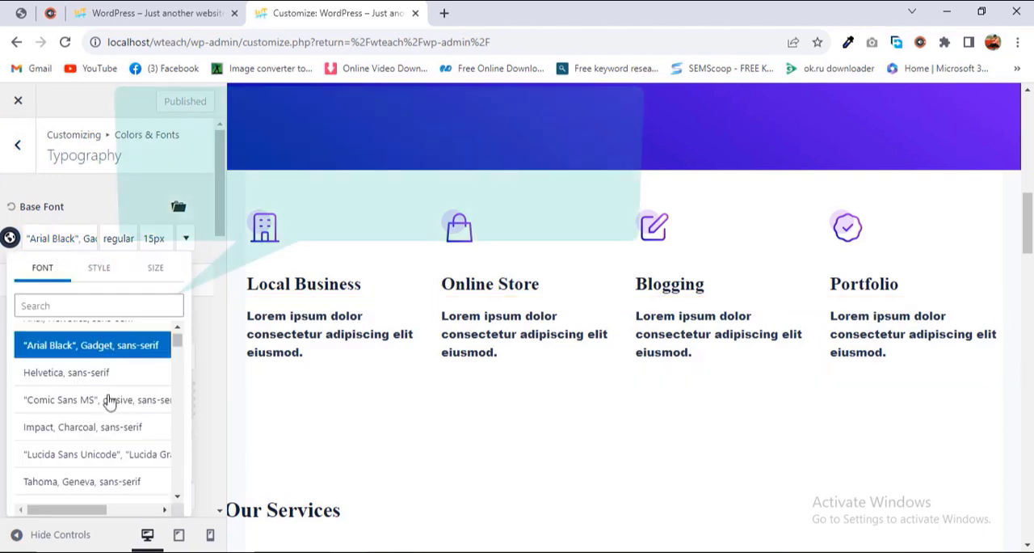
{"action": "left_click", "coordinate": [62, 306]}
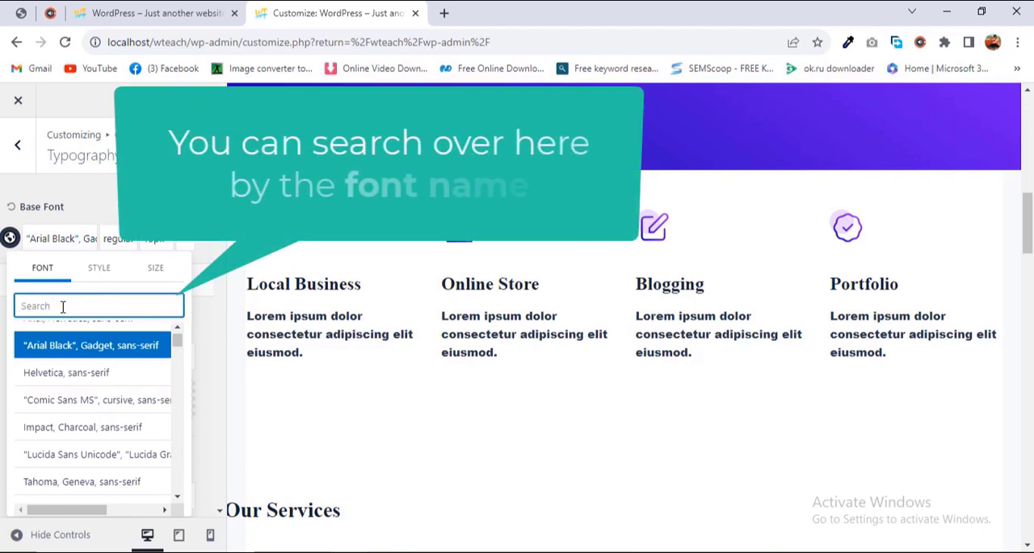
{"action": "type", "text": "mont"}
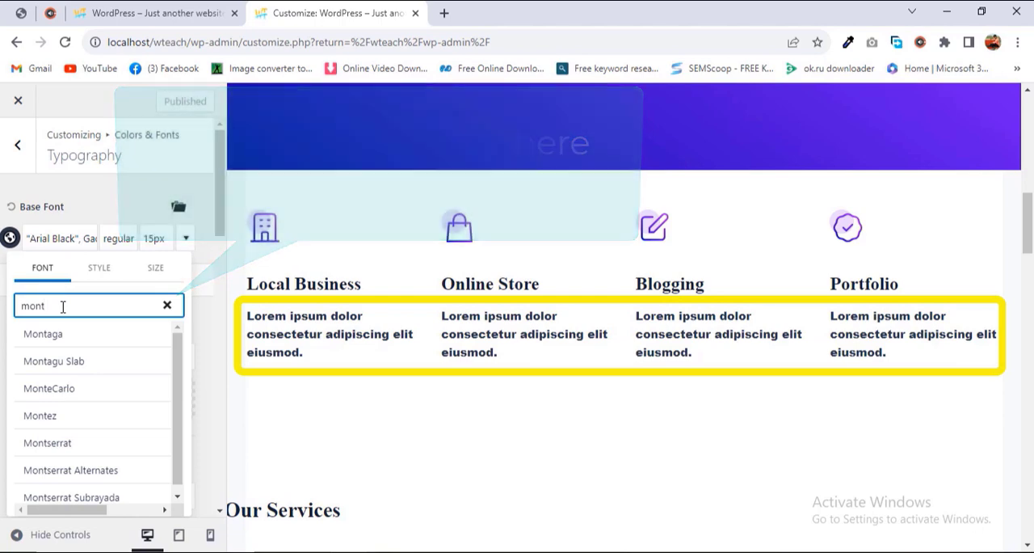
{"action": "type", "text": "s"}
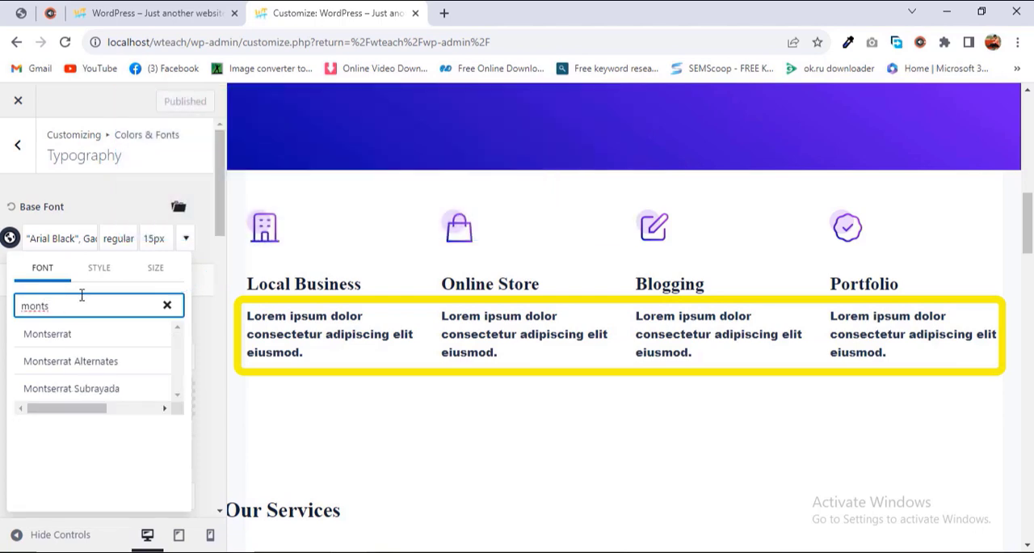
{"action": "left_click", "coordinate": [64, 336]}
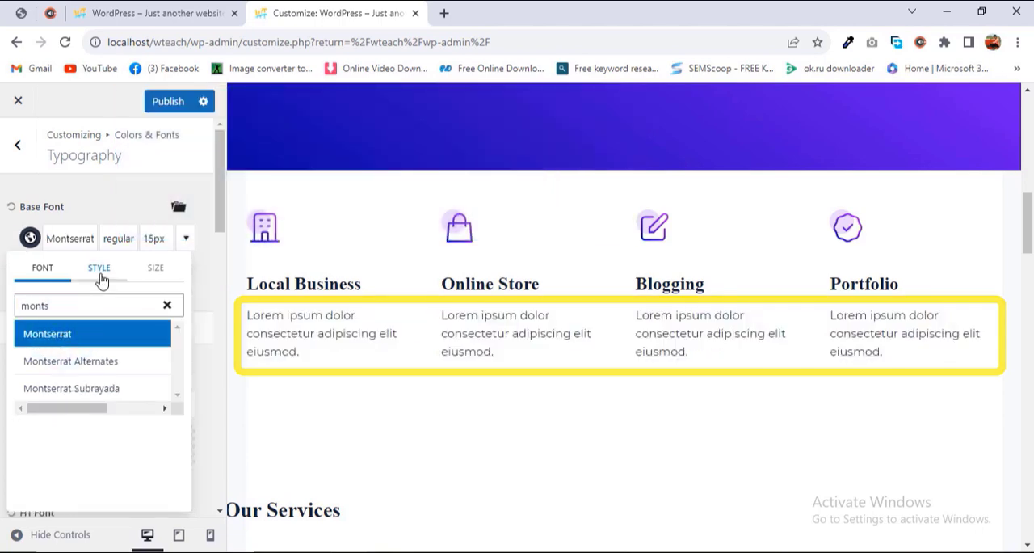
Step: Set the base font size to 18 px
{"action": "left_click", "coordinate": [154, 271]}
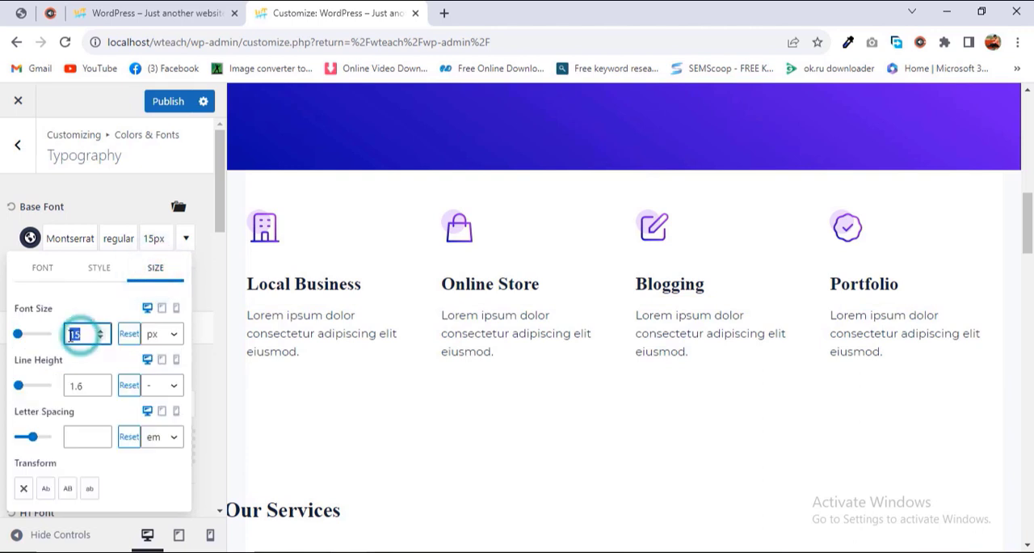
{"action": "type", "text": "18"}
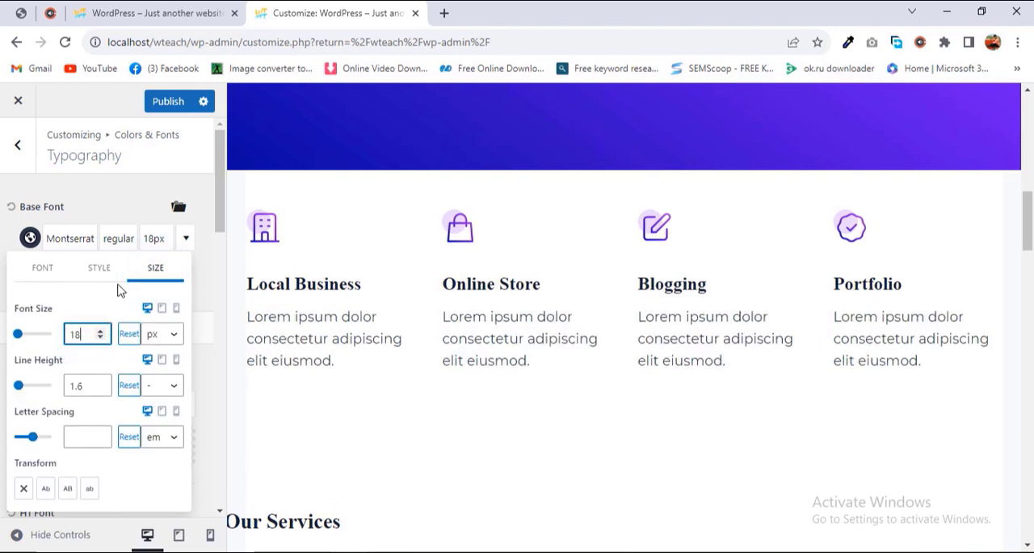
{"action": "left_click", "coordinate": [118, 271]}
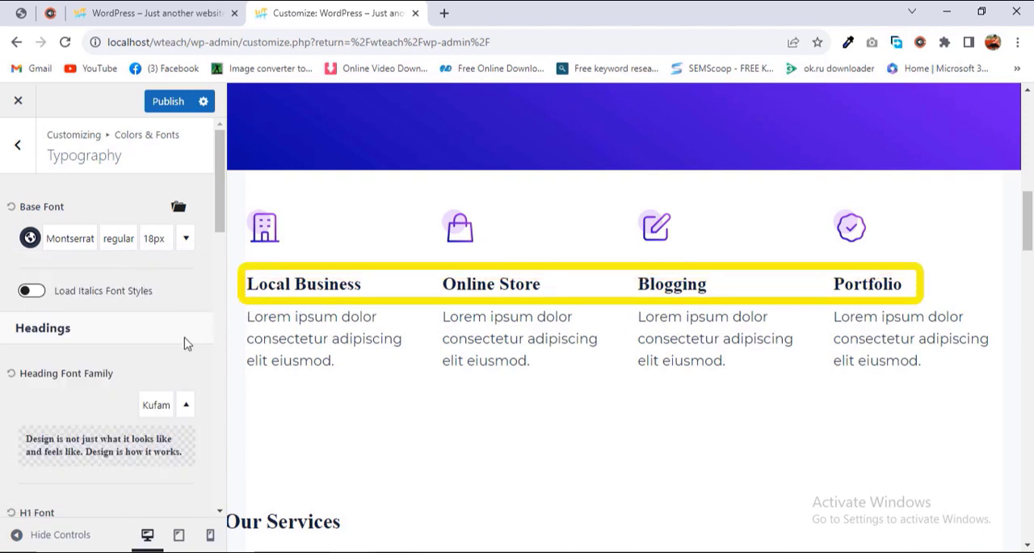
Step: Change the heading font family to Montserrat
{"action": "scroll", "coordinate": [162, 351], "scroll_direction": "down", "scroll_amount": 1}
{"action": "left_click", "coordinate": [157, 337]}
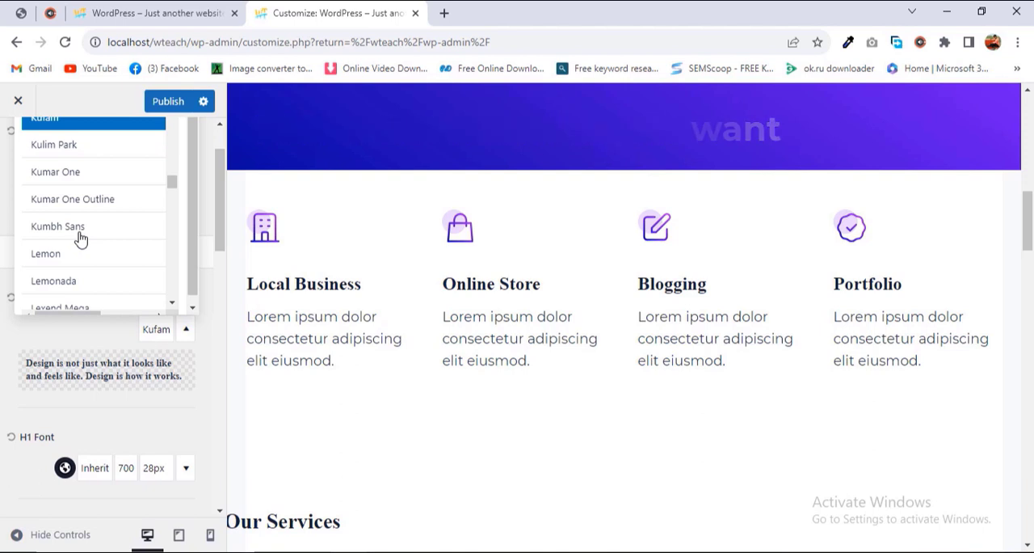
{"action": "left_click_drag", "start_coordinate": [172, 181], "coordinate": [171, 221]}
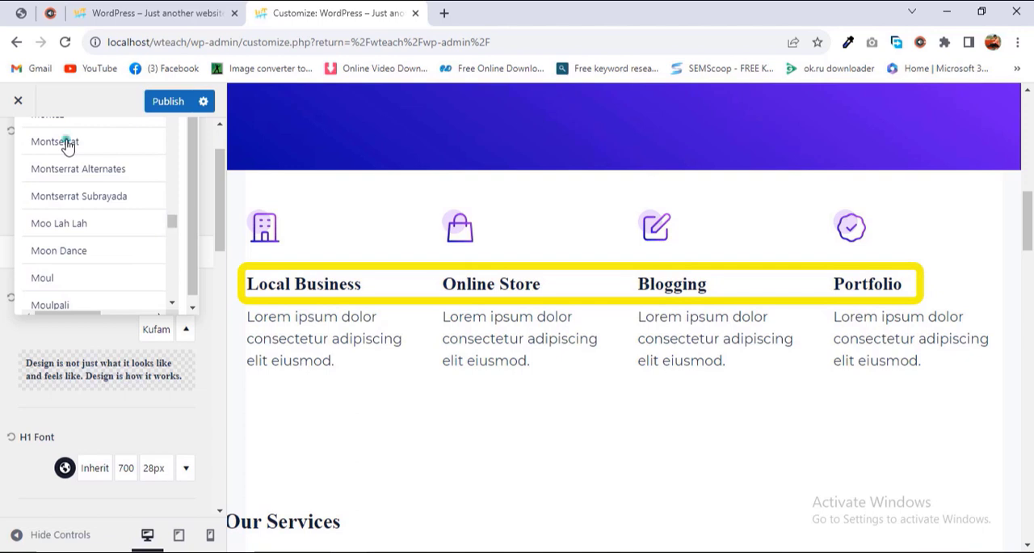
{"action": "left_click", "coordinate": [67, 143]}
{"action": "left_click", "coordinate": [198, 334]}
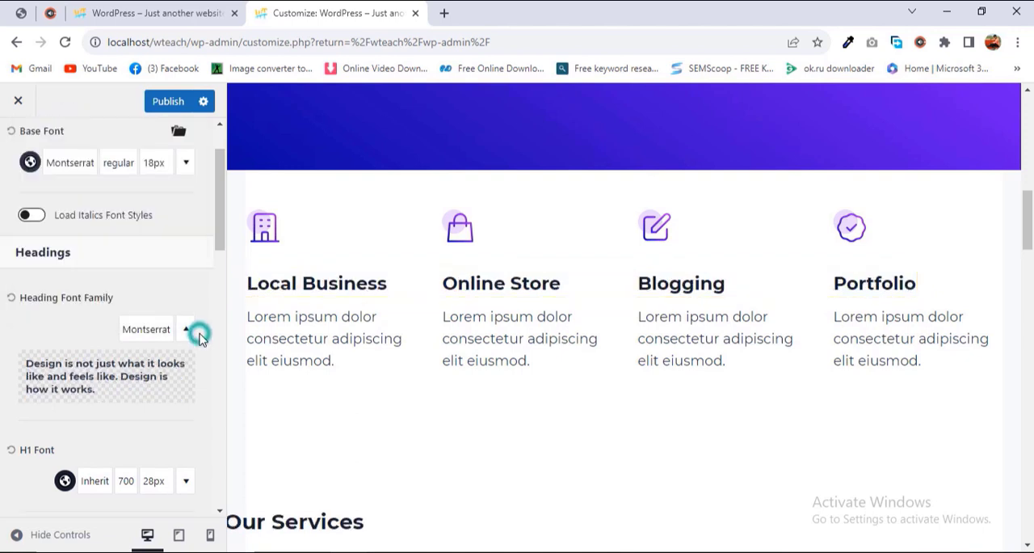
Step: Set the font size of both the H1 and H2 headings to 32 px
{"action": "scroll", "coordinate": [164, 300], "scroll_direction": "down", "scroll_amount": 2}
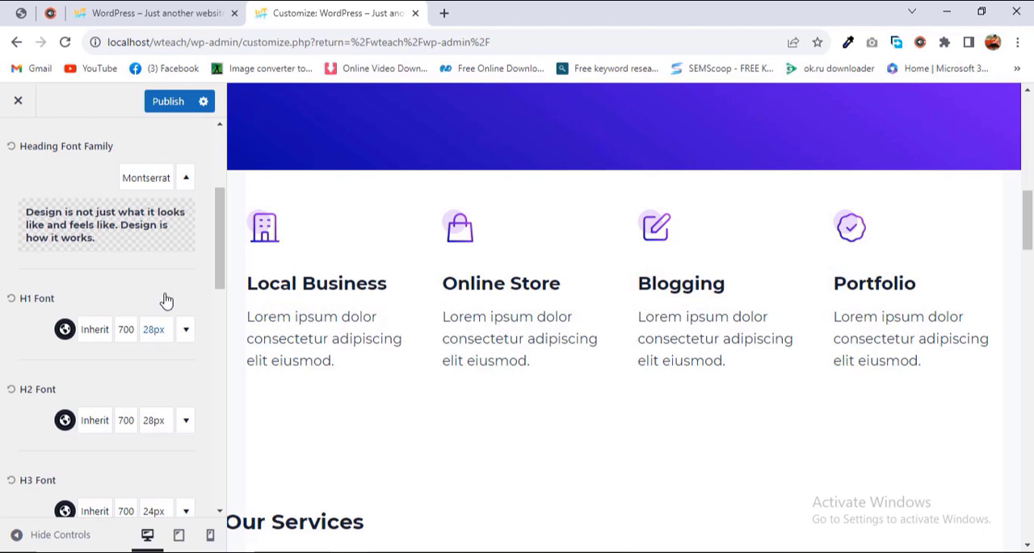
{"action": "left_click", "coordinate": [153, 333]}
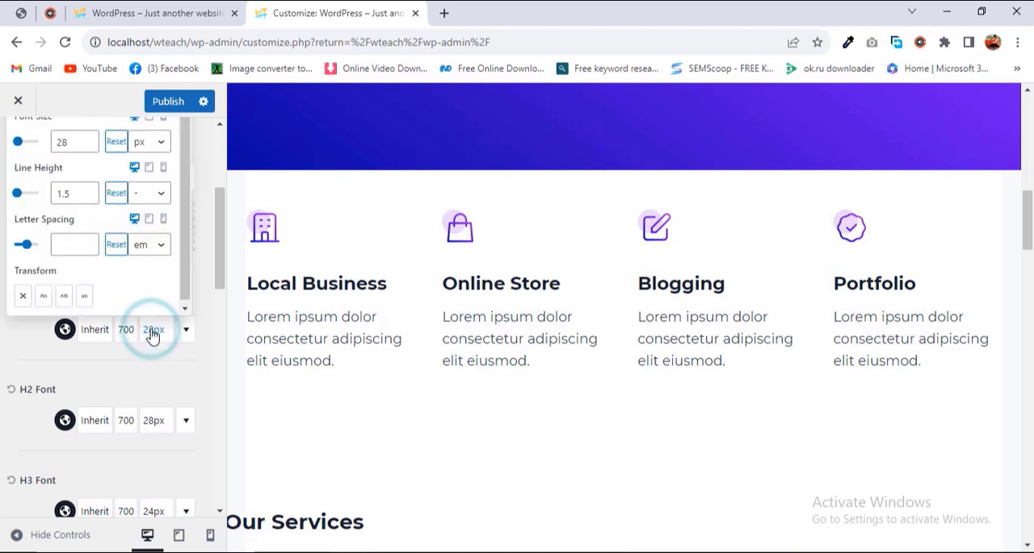
{"action": "type", "text": "32"}
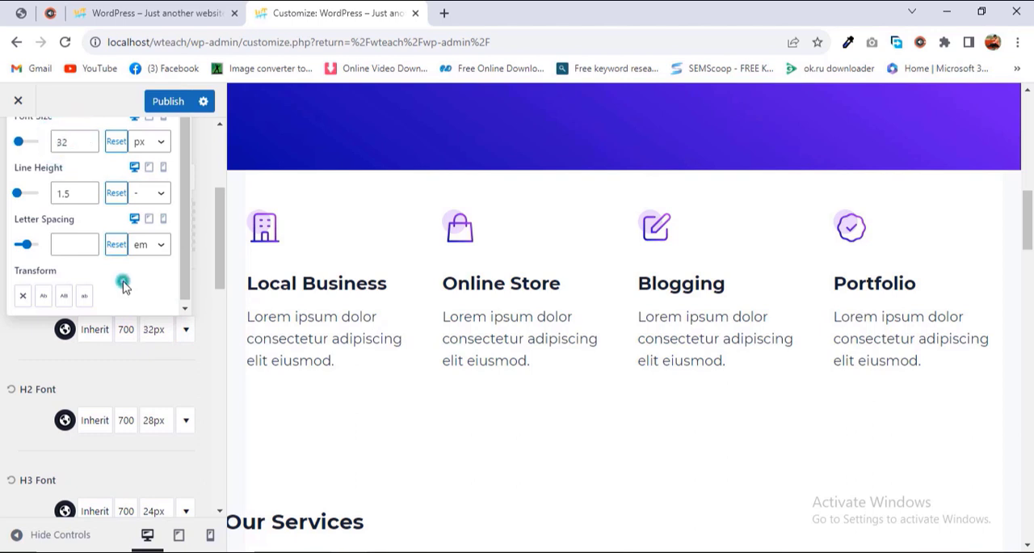
{"action": "left_click", "coordinate": [153, 419]}
{"action": "type", "text": "32"}
{"action": "left_click", "coordinate": [208, 342]}
Step: Set the H3 heading font size to 25 px
{"action": "left_click_drag", "start_coordinate": [86, 230], "coordinate": [69, 243]}
{"action": "scroll", "coordinate": [196, 369], "scroll_direction": "down", "scroll_amount": 1}
{"action": "left_click", "coordinate": [155, 435]}
{"action": "type", "text": "25"}
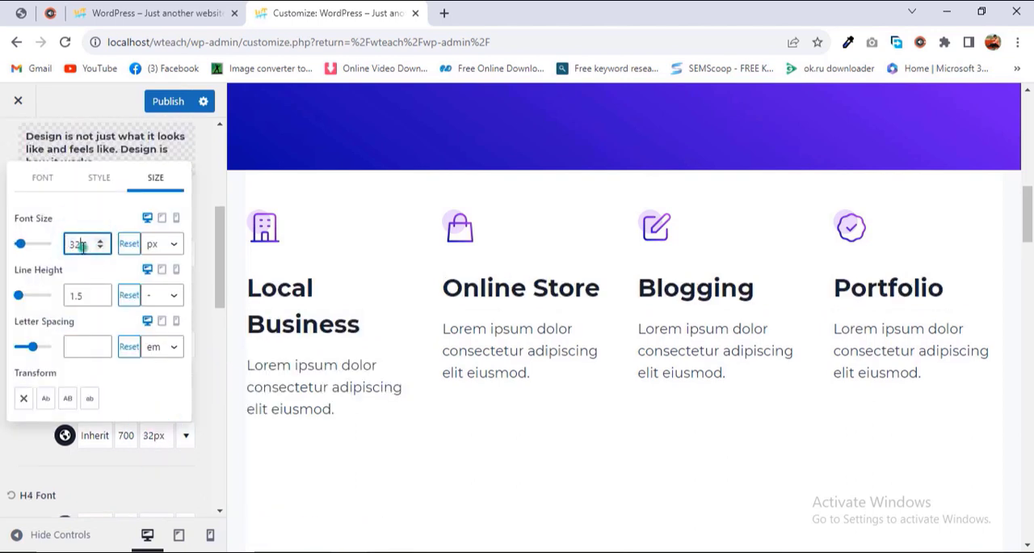
{"action": "left_click", "coordinate": [199, 346]}
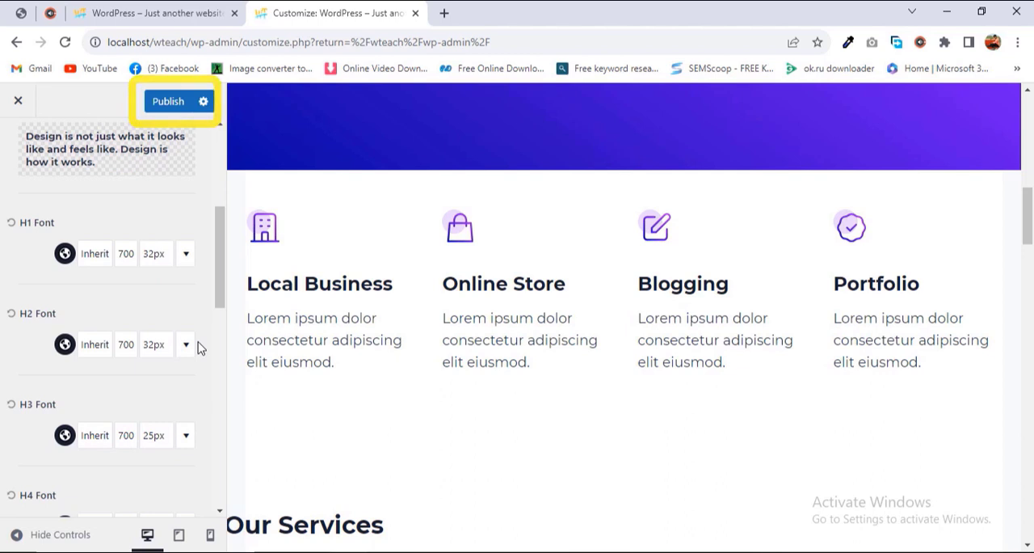
Step: Publish the typography changes and reload the live home page at its feature section to check the fonts
{"action": "left_click", "coordinate": [180, 107]}
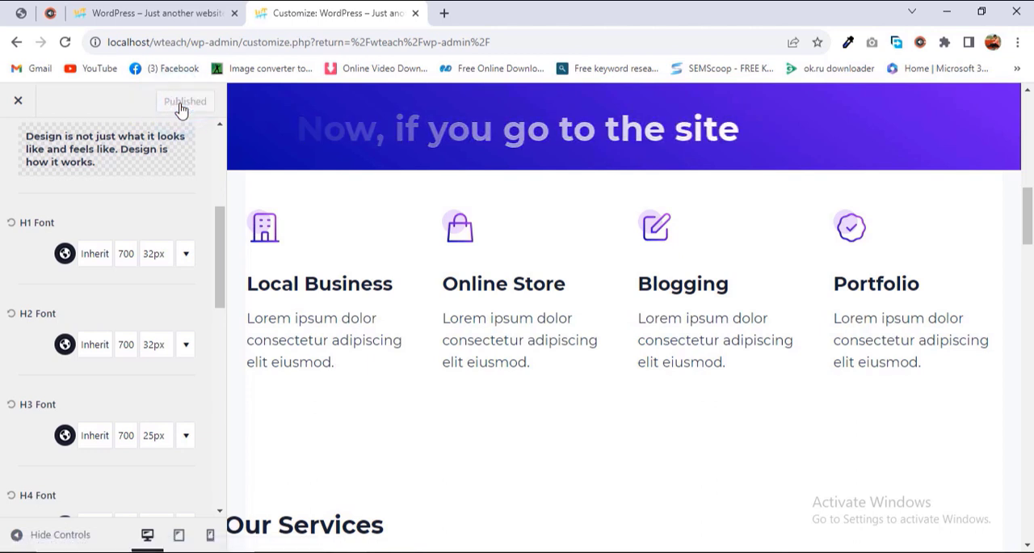
{"action": "left_click", "coordinate": [150, 13]}
{"action": "scroll", "coordinate": [218, 190], "scroll_direction": "down", "scroll_amount": 5}
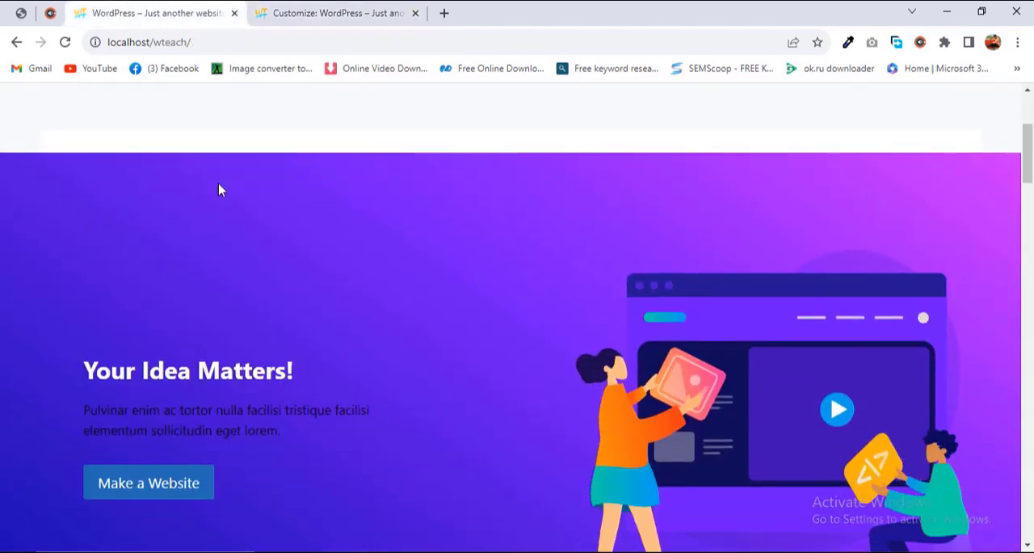
{"action": "scroll", "coordinate": [219, 190], "scroll_direction": "down", "scroll_amount": 4}
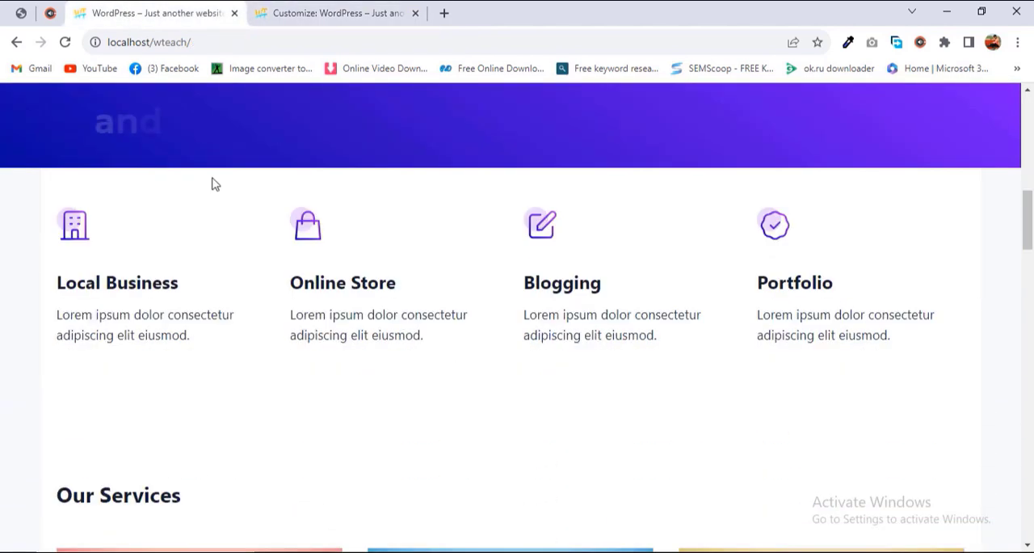
{"action": "left_click", "coordinate": [64, 43]}
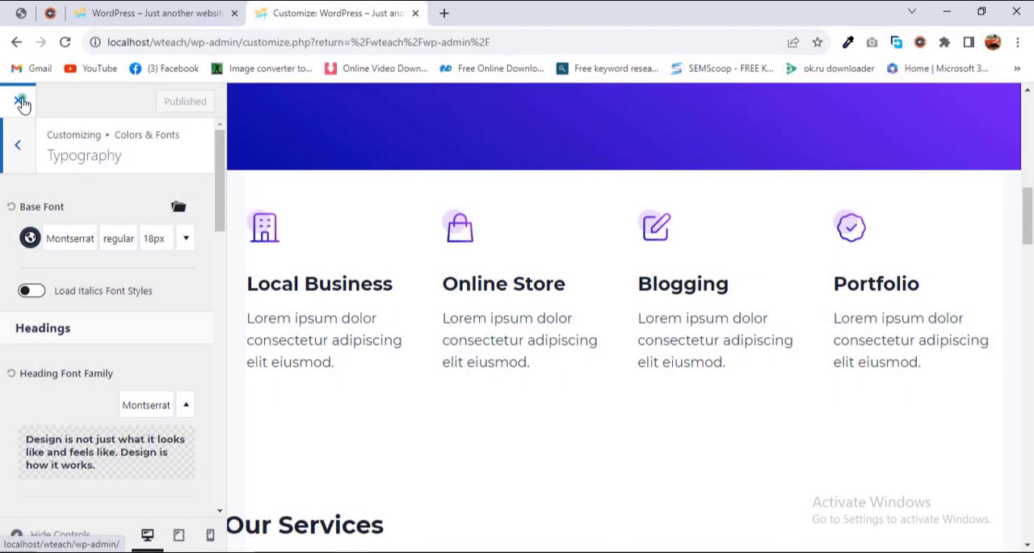
Step: Leave the customizer, open the page for adding new plugins and search for "google fonts"
{"action": "left_click", "coordinate": [20, 101]}
{"action": "mouse_move", "coordinate": [55, 368]}
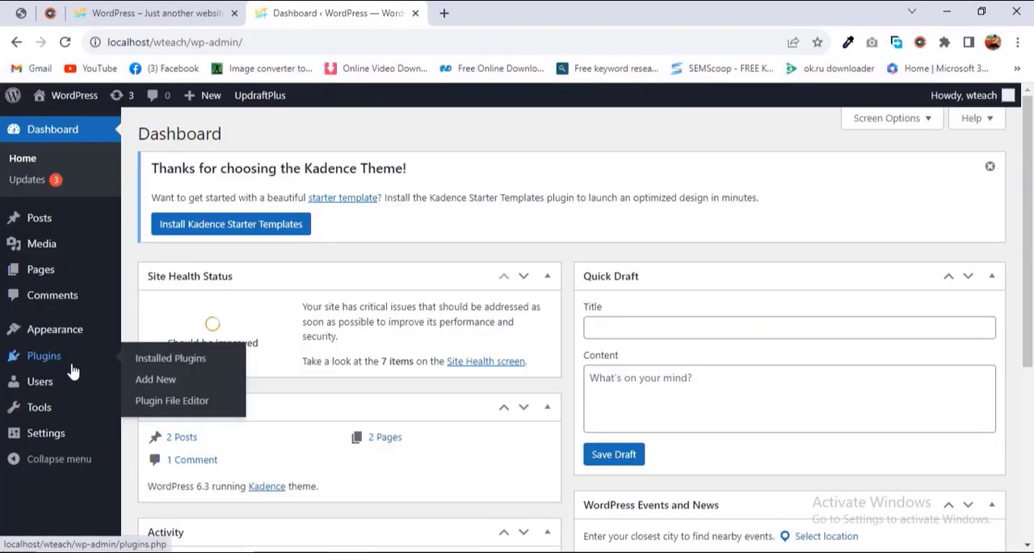
{"action": "left_click", "coordinate": [153, 380]}
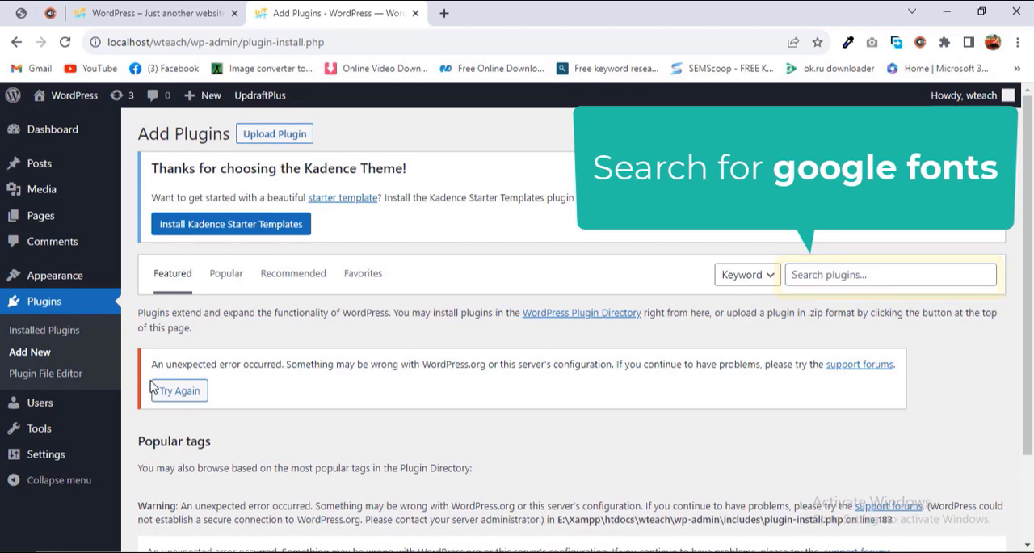
{"action": "type", "text": "google fonts"}
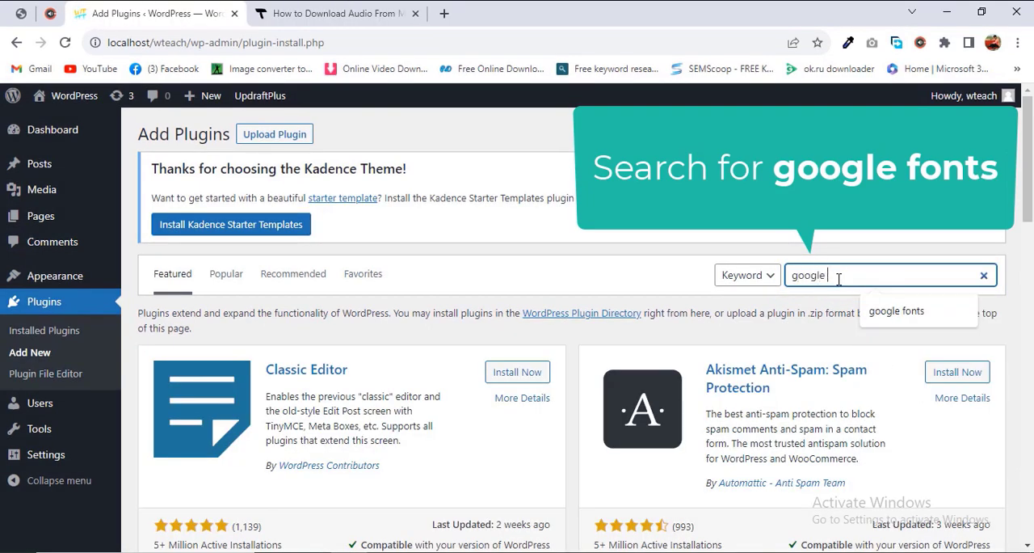
{"action": "key", "text": "Return"}
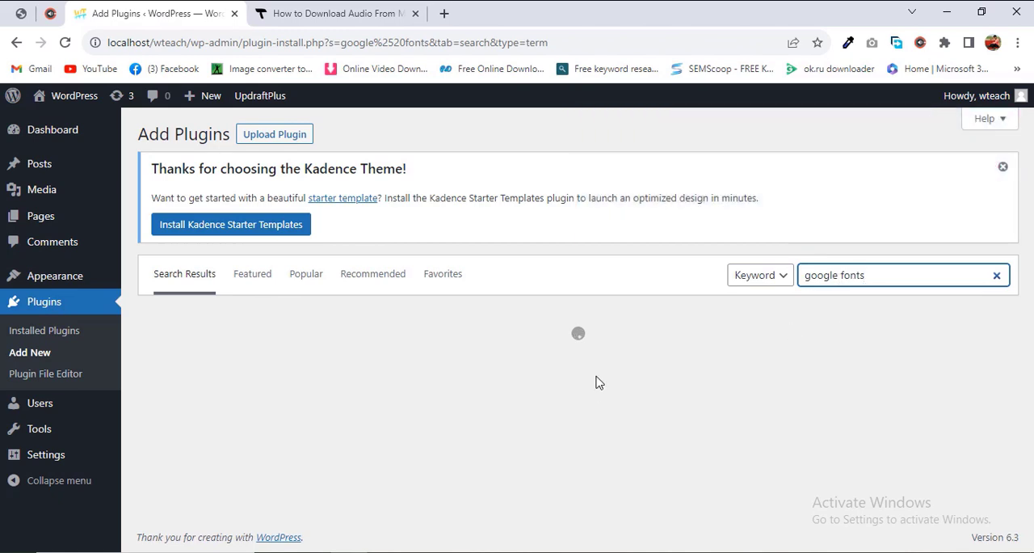
{"action": "scroll", "coordinate": [450, 393], "scroll_direction": "down", "scroll_amount": 2}
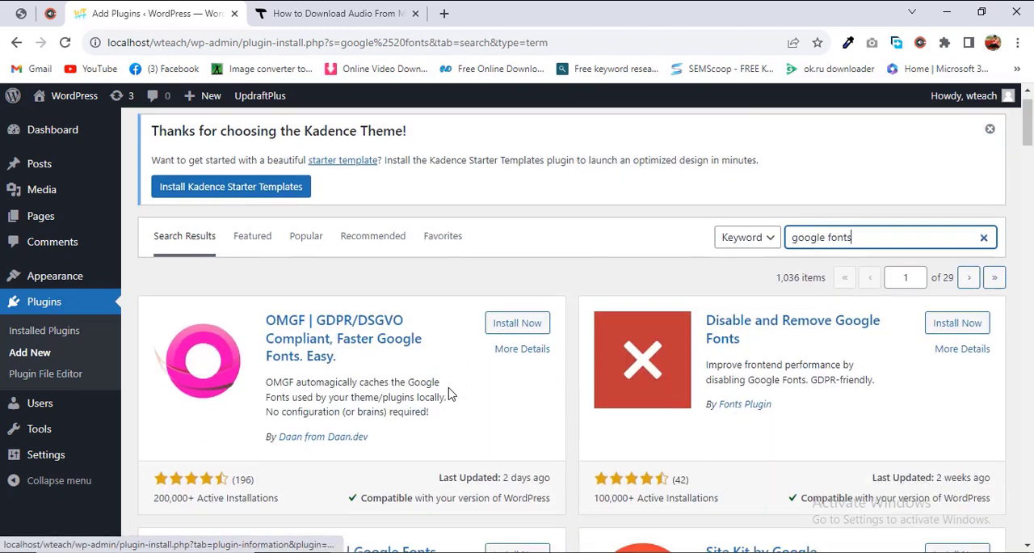
{"action": "scroll", "coordinate": [450, 393], "scroll_direction": "down", "scroll_amount": 2}
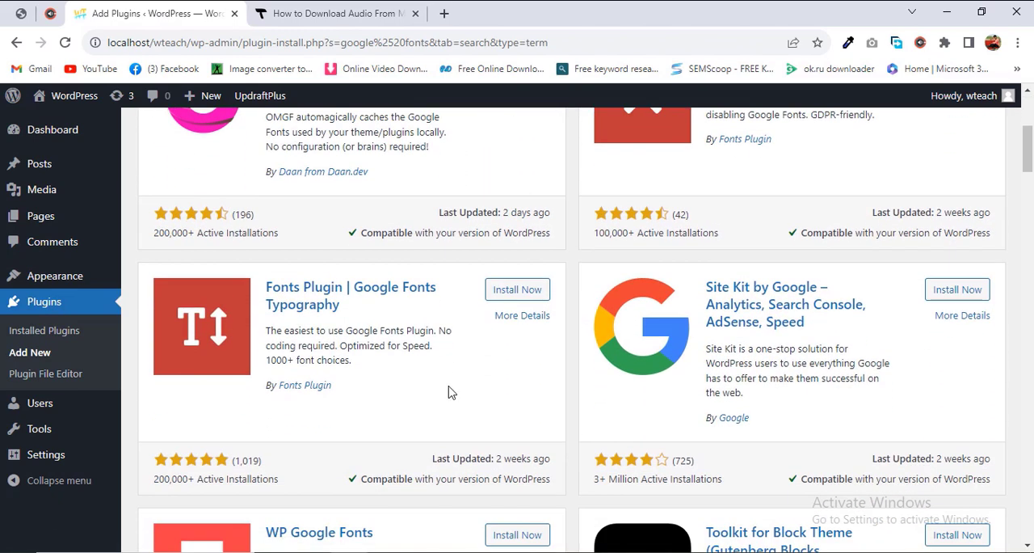
Step: Install and activate the "Fonts Plugin | Google Fonts Typography" plugin from the search results
{"action": "scroll", "coordinate": [450, 392], "scroll_direction": "down", "scroll_amount": 1}
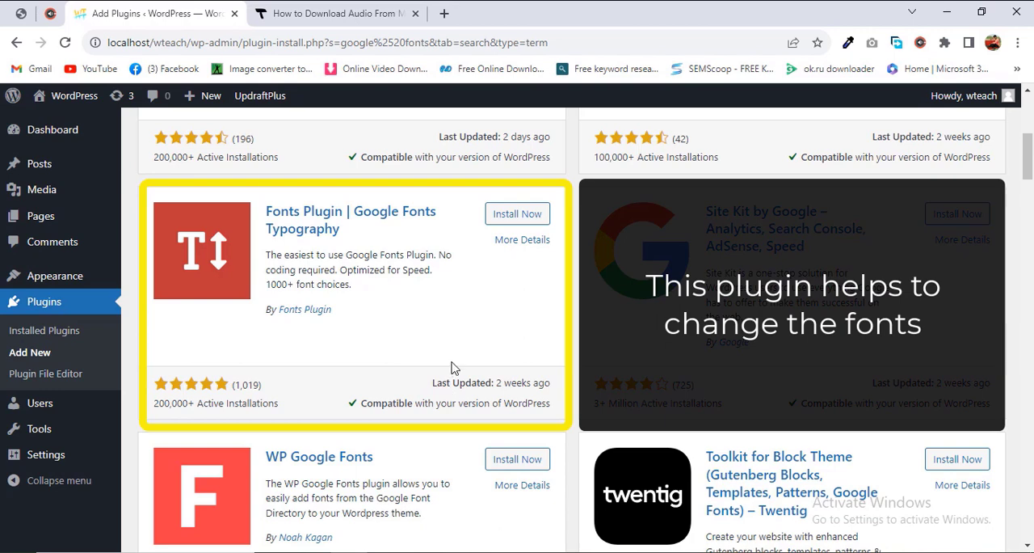
{"action": "left_click", "coordinate": [524, 216]}
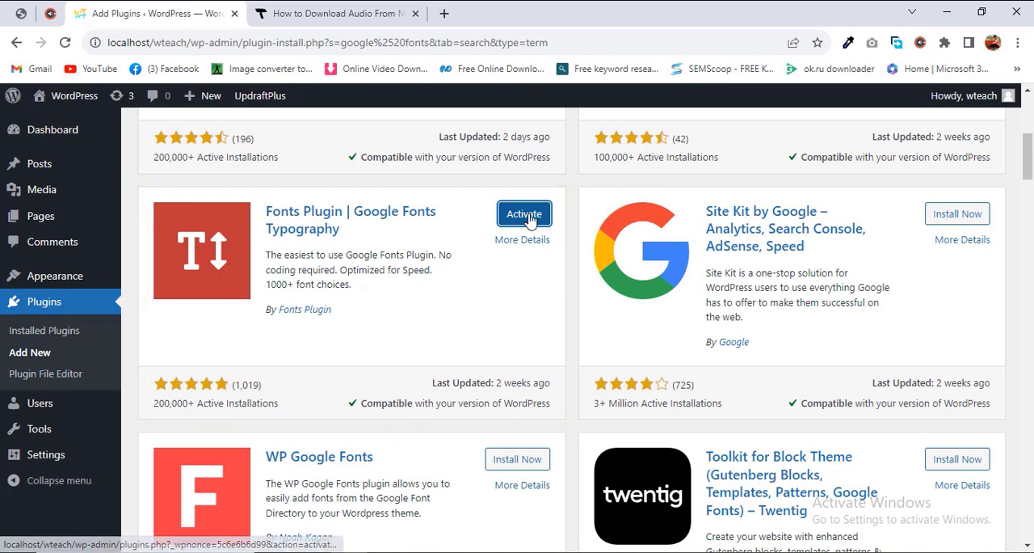
{"action": "left_click", "coordinate": [526, 218]}
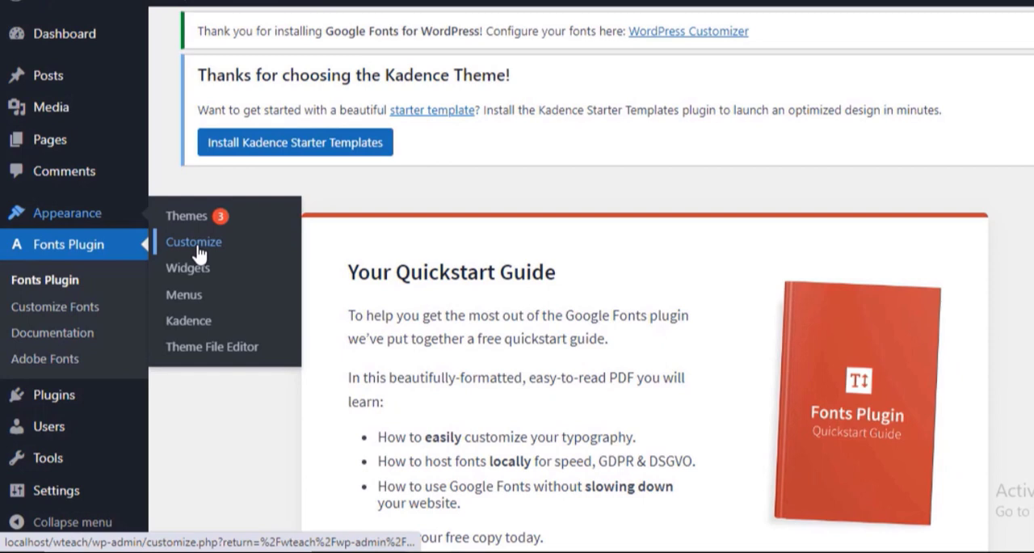
Step: Open the theme customizer and go to the Basic Settings of Fonts Plugin
{"action": "left_click", "coordinate": [217, 210]}
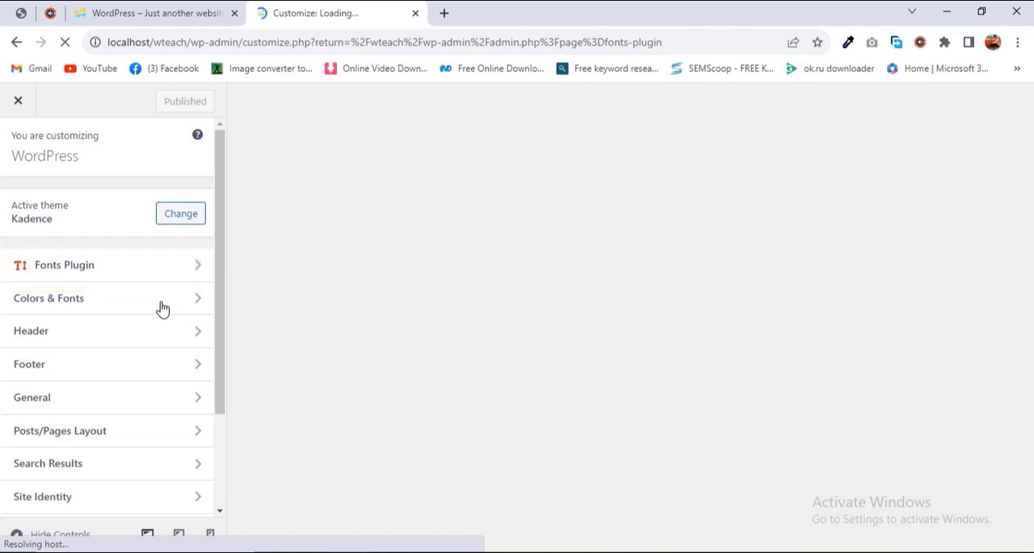
{"action": "left_click", "coordinate": [104, 269]}
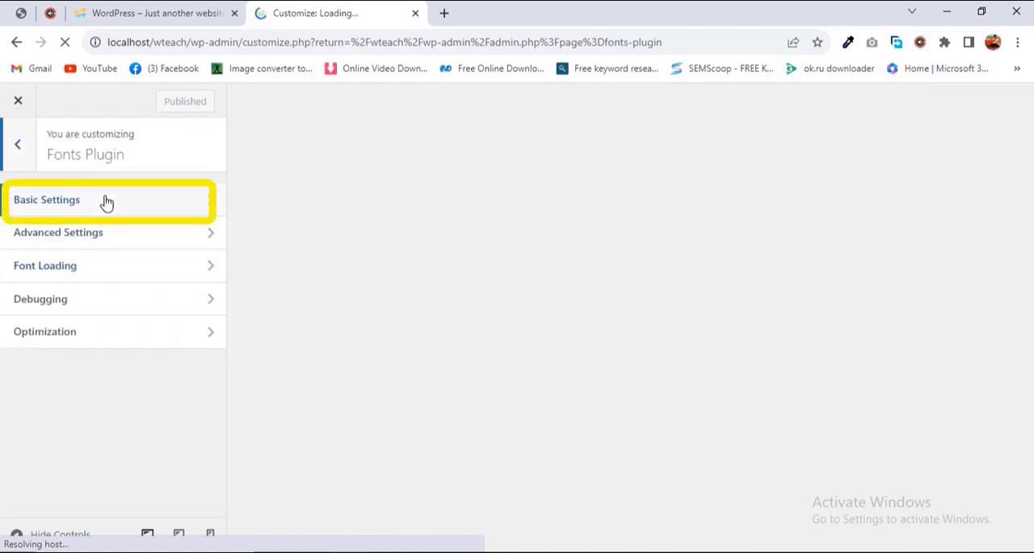
{"action": "left_click", "coordinate": [105, 201]}
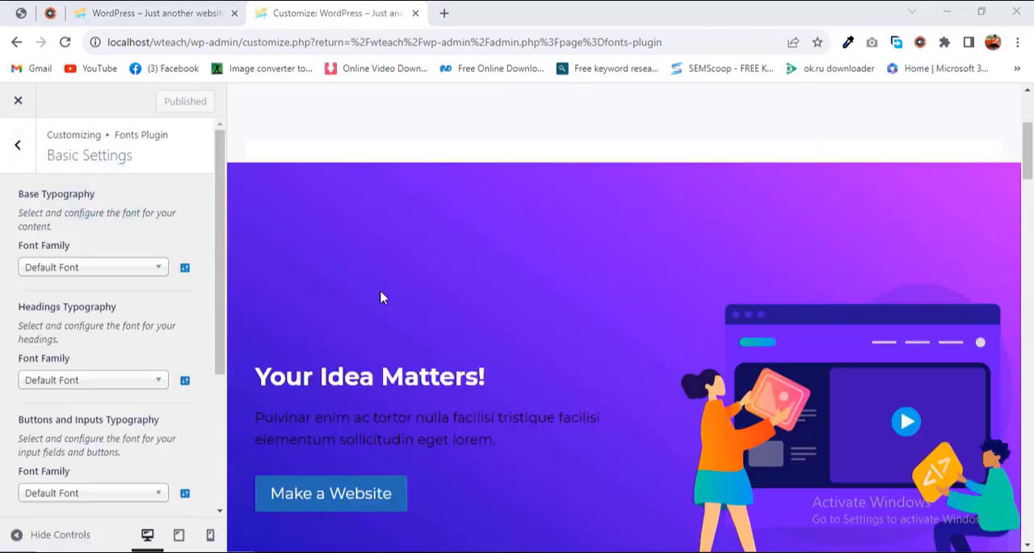
Step: Set the Base Typography font family to Roboto, with the home page's feature section in the preview
{"action": "scroll", "coordinate": [383, 293], "scroll_direction": "down", "scroll_amount": 8}
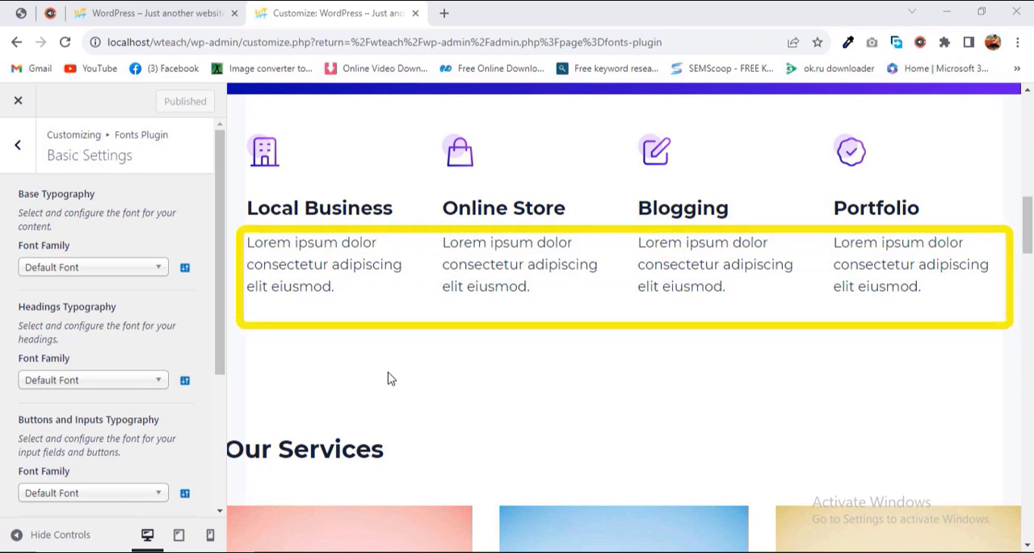
{"action": "left_click", "coordinate": [95, 270]}
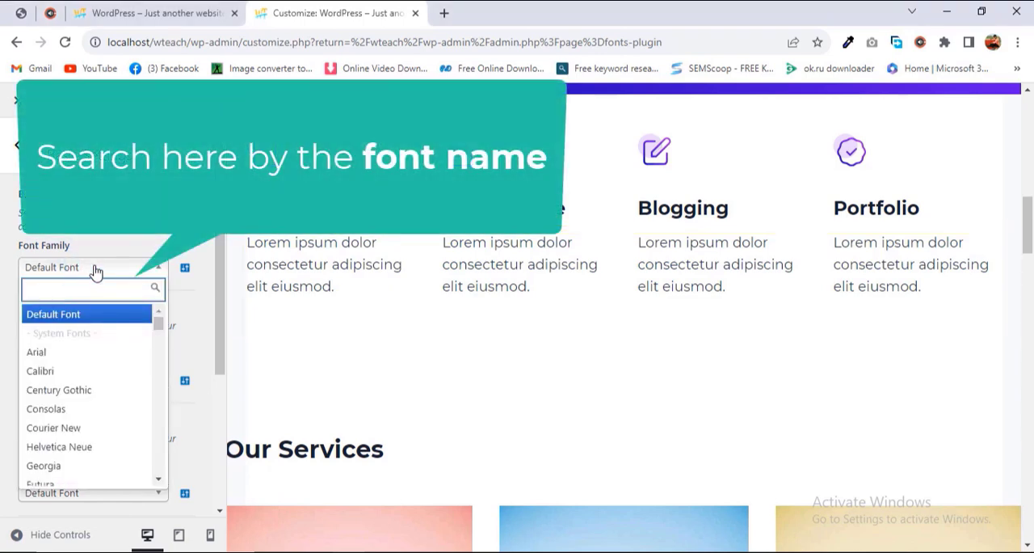
{"action": "type", "text": "robo"}
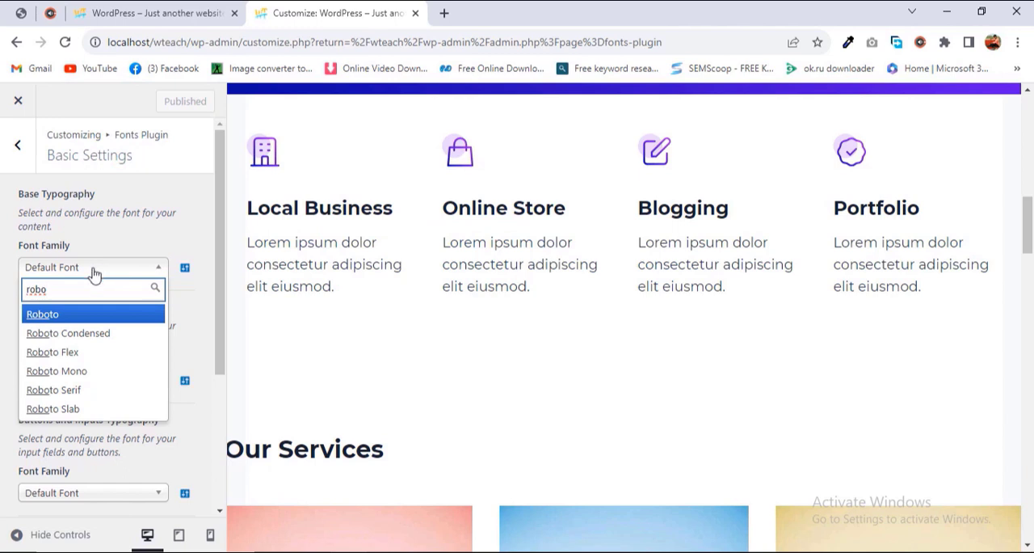
{"action": "left_click", "coordinate": [71, 314]}
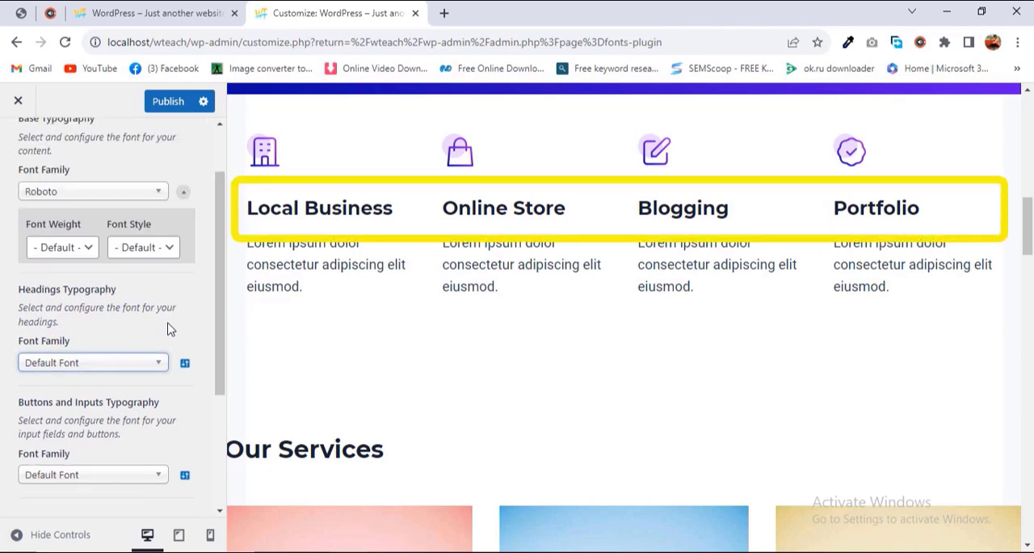
Step: Set the Headings Typography font family to Arial
{"action": "left_click", "coordinate": [105, 368]}
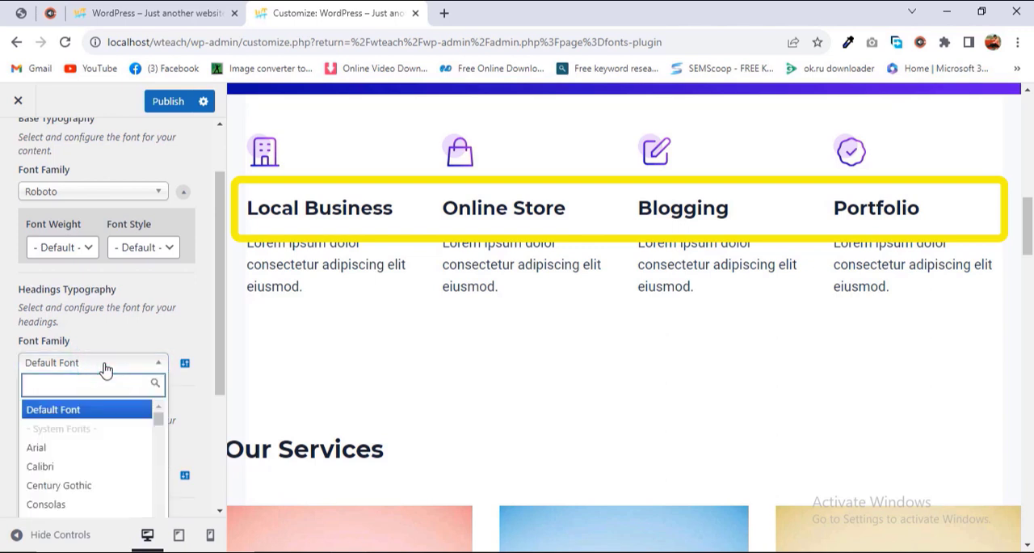
{"action": "type", "text": "arial"}
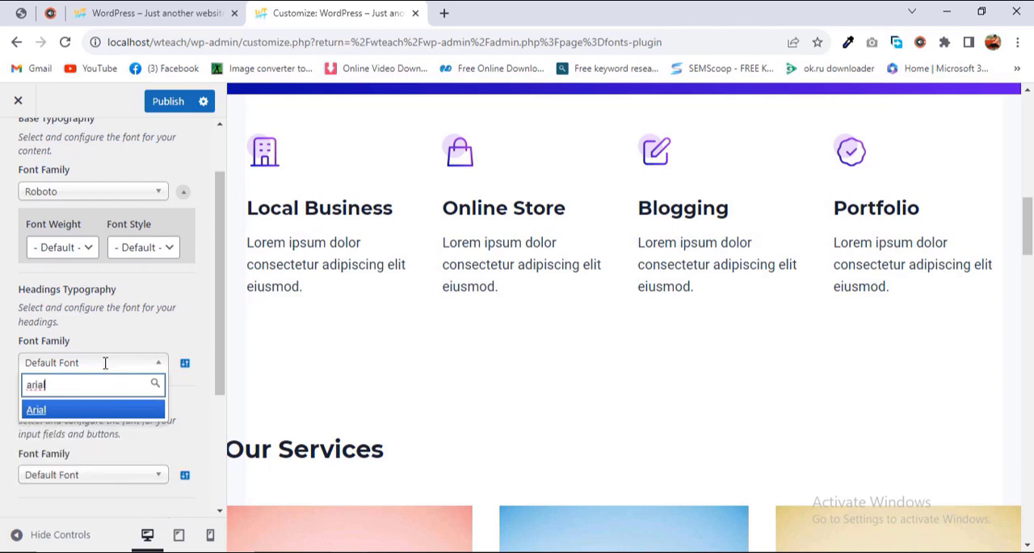
{"action": "left_click", "coordinate": [56, 410]}
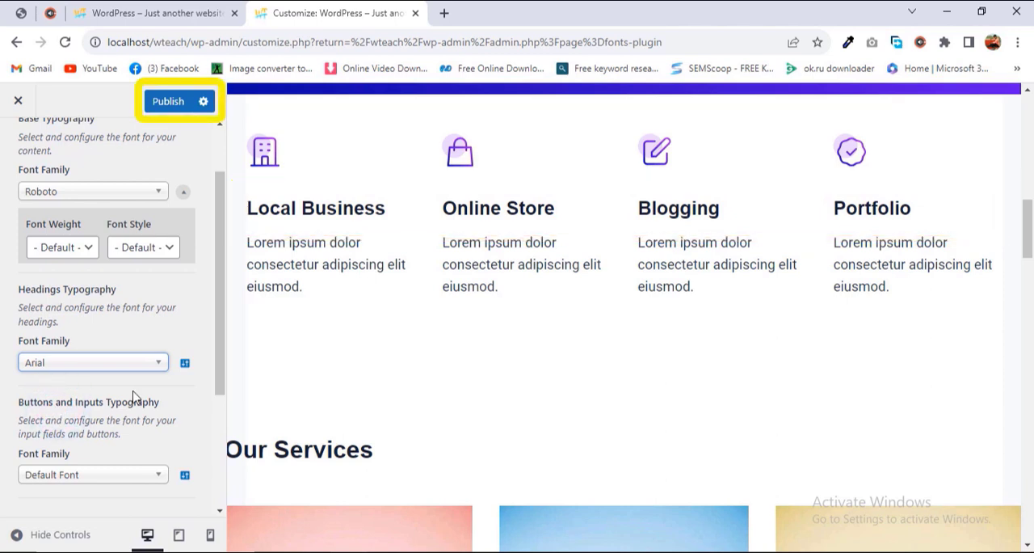
Step: Publish the Fonts Plugin settings and reload the live home page to check the new body and heading fonts
{"action": "left_click", "coordinate": [166, 107]}
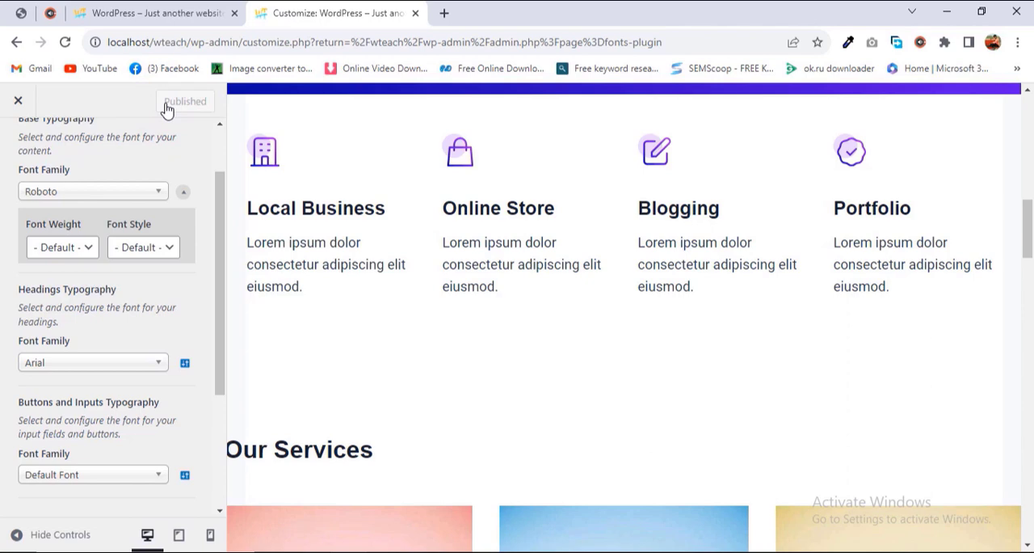
{"action": "left_click", "coordinate": [176, 11]}
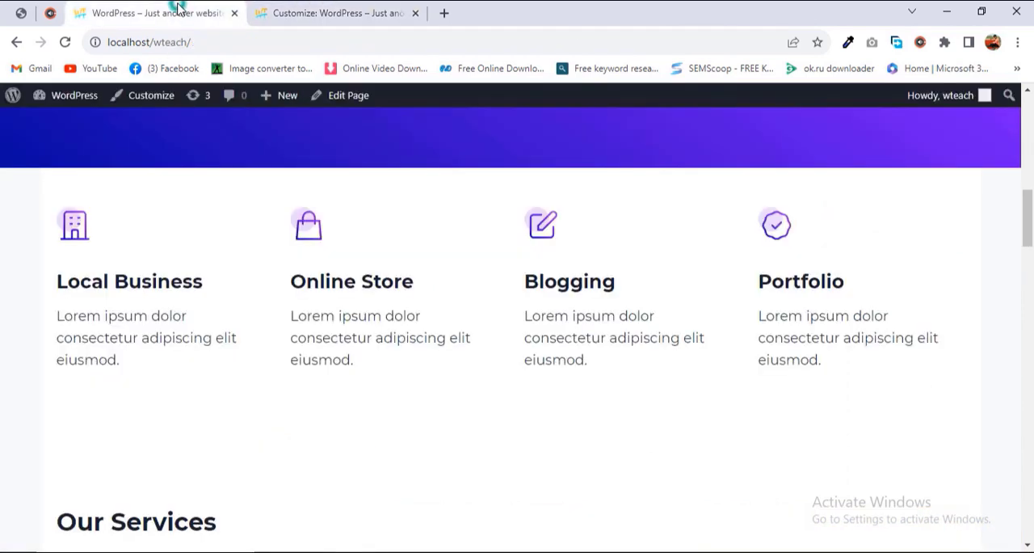
{"action": "left_click", "coordinate": [66, 42]}
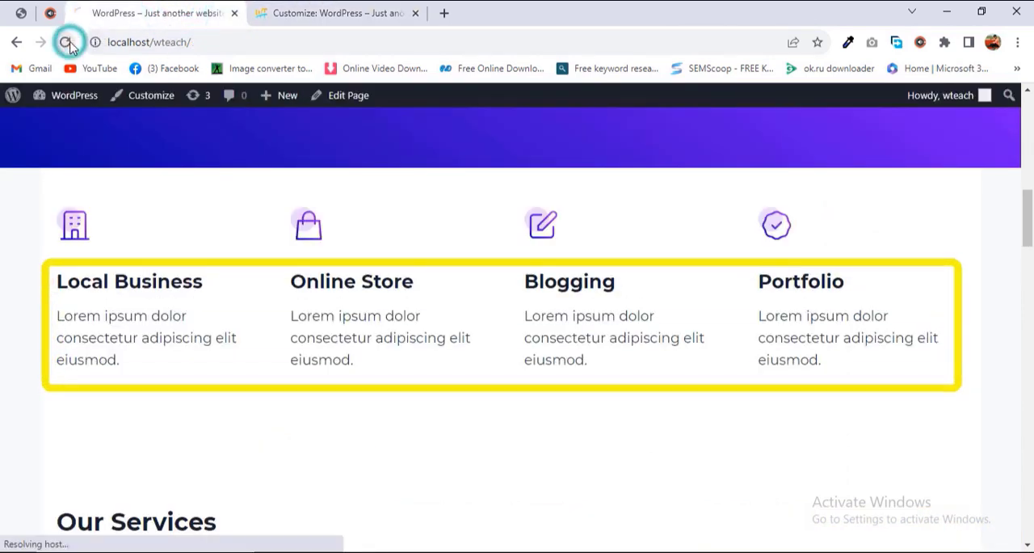